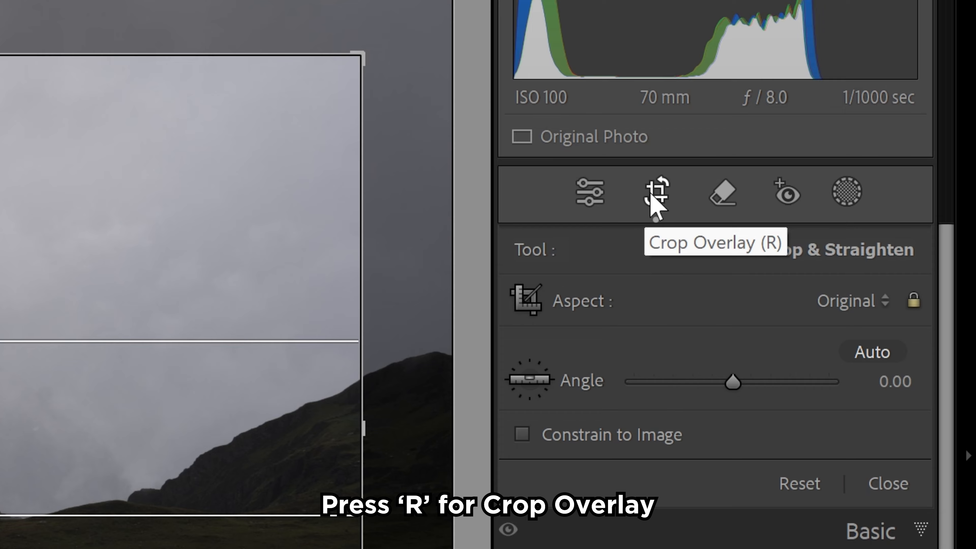
- Cycle through the available crop guide overlays on the landscape photo
key(o)
key(o)
key(o)
key(o)
key(o)
key(o)
key(o)
key(o)
key(o)
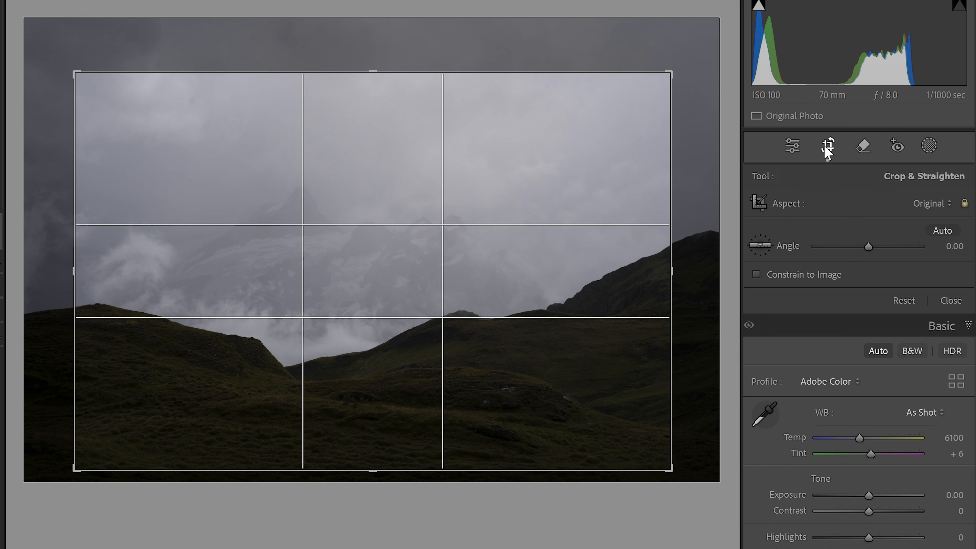
key(o)
key(o)
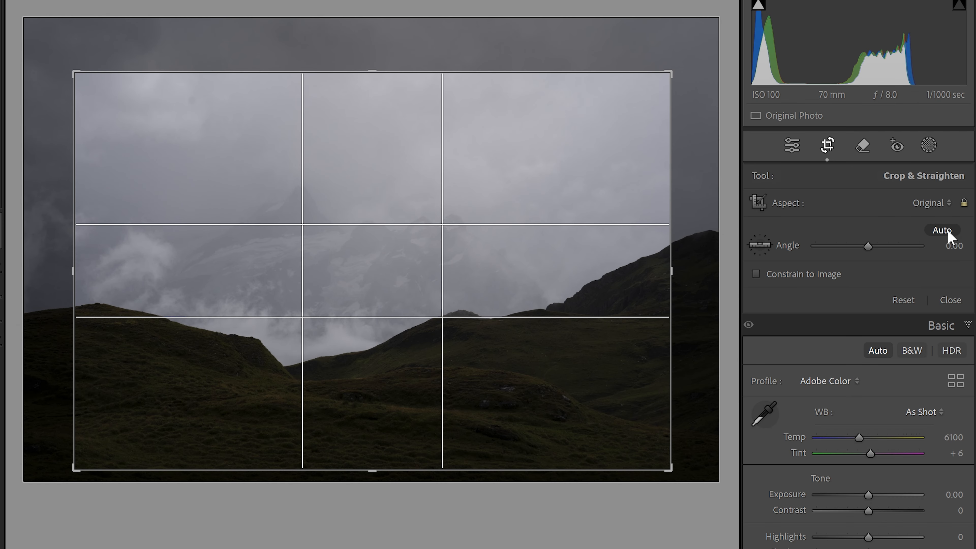
- Try to straighten the photo automatically, by rotating it manually, and with a Straighten line drawn across the distant mountains
click(948, 229)
drag(693, 238, 695, 249)
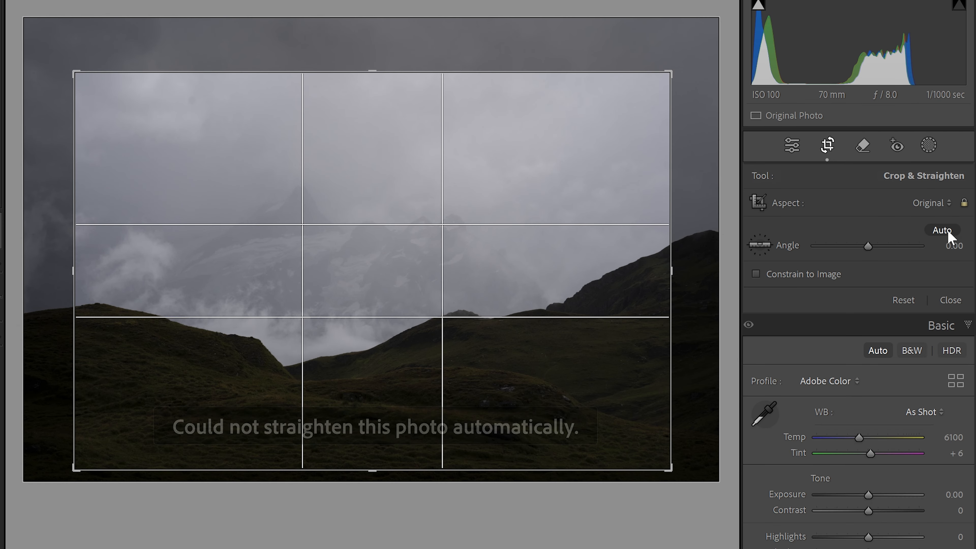
mouse_move(623, 219)
mouse_down()
mouse_move(630, 195)
mouse_move(632, 211)
mouse_up()
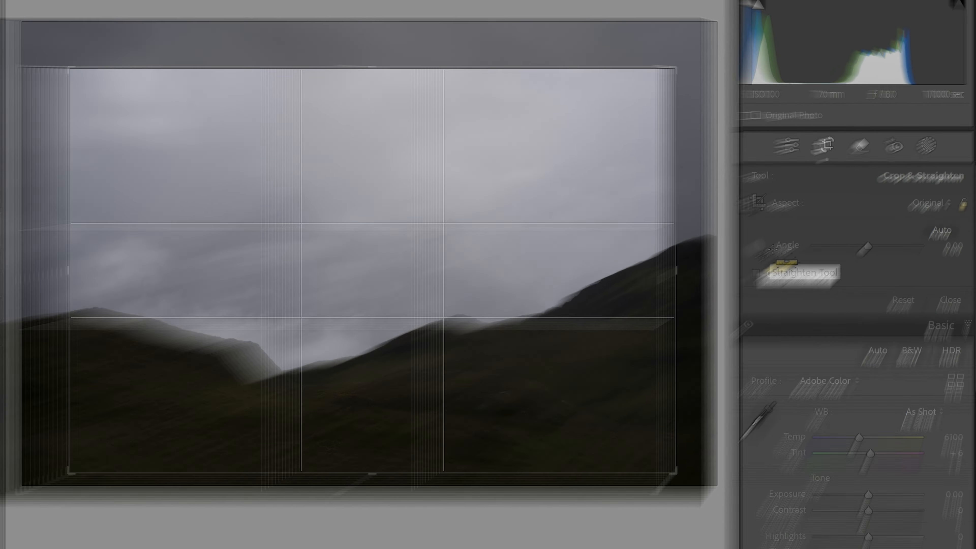
click(544, 380)
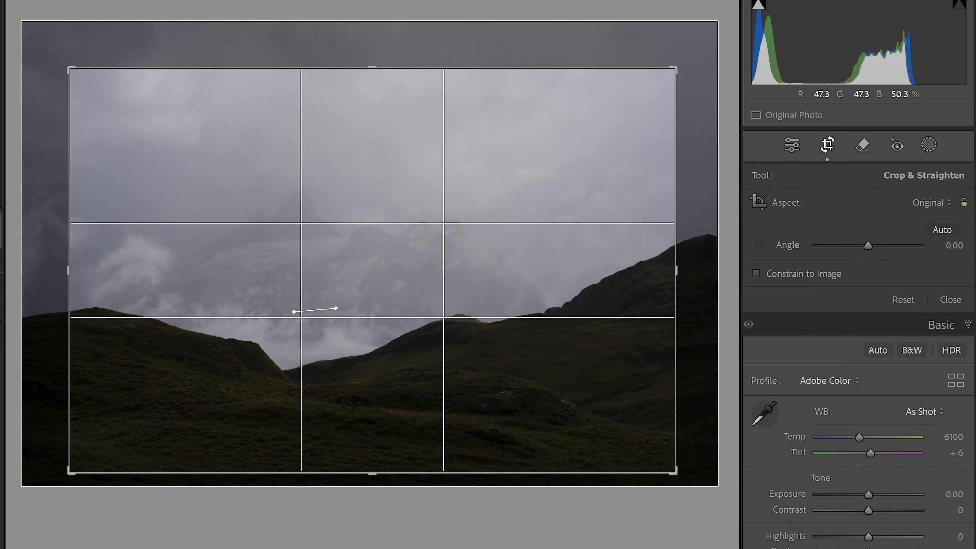
drag(519, 310, 518, 312)
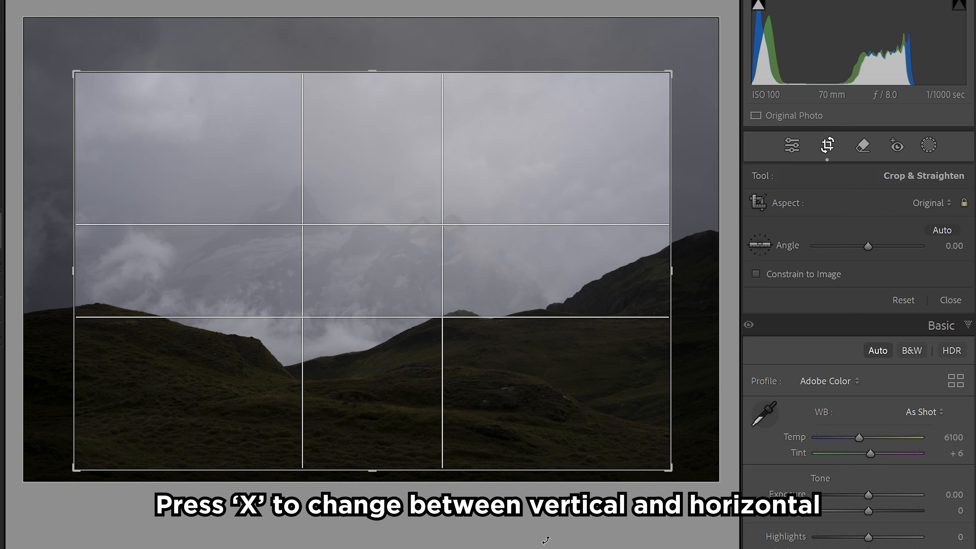
- Switch the crop frame between vertical and horizontal orientation, ending with the horizontal format
key(x)
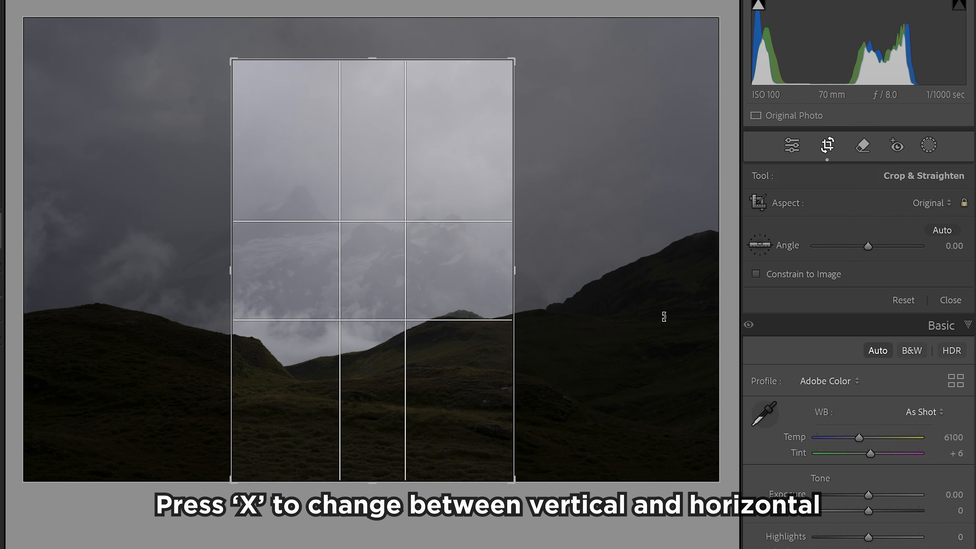
key(x)
key(x)
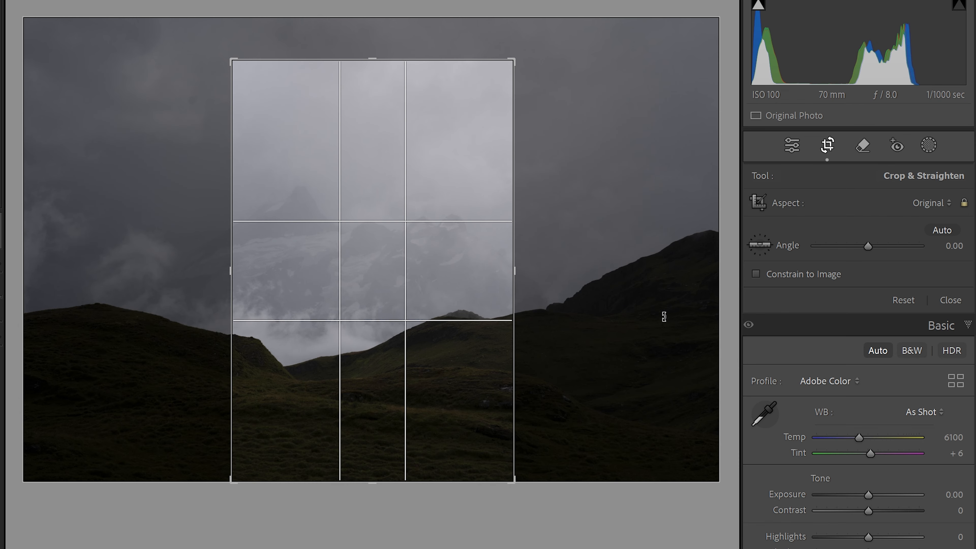
key(x)
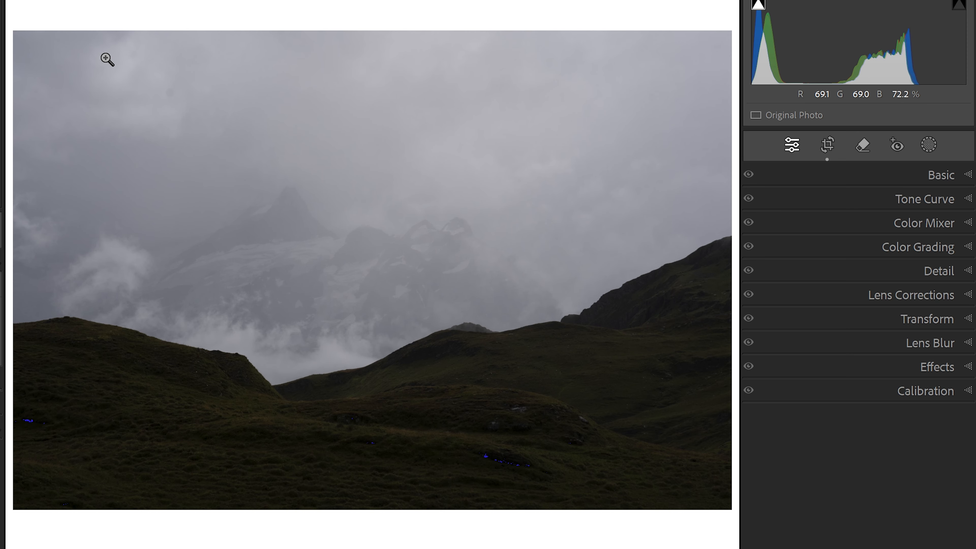
- Remove the dust spots from the cloudy sky with the Remove tool, using Visualize Spots to find them
click(189, 103)
drag(259, 144, 168, 101)
drag(442, 209, 356, 192)
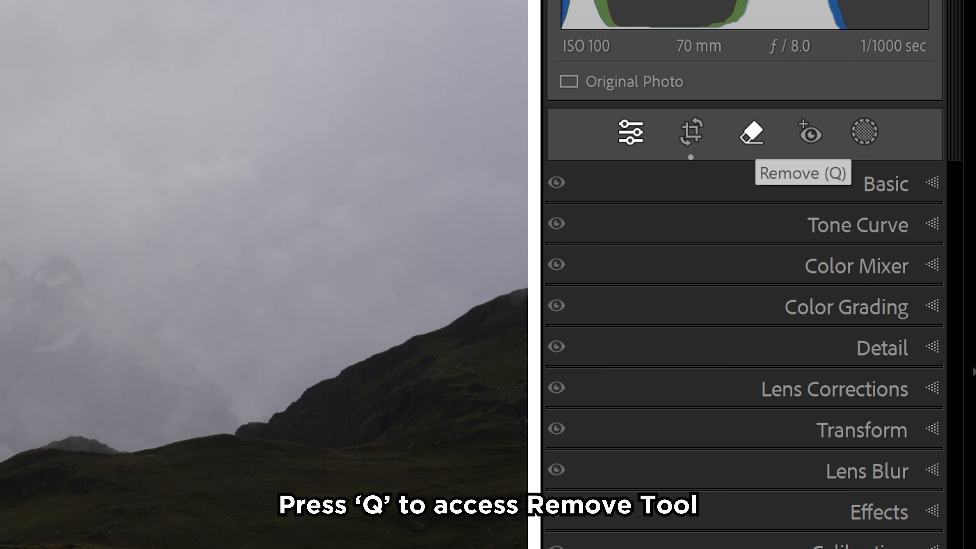
key(q)
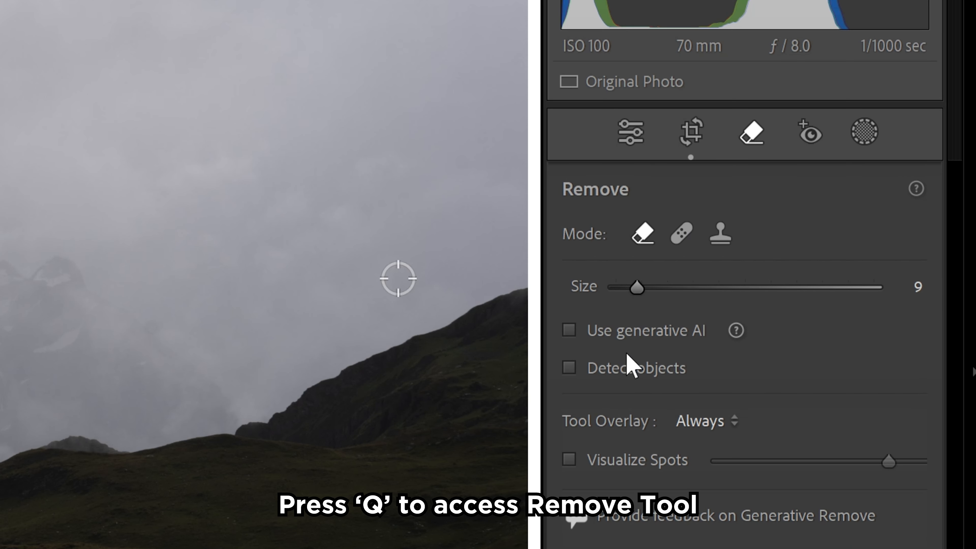
click(569, 460)
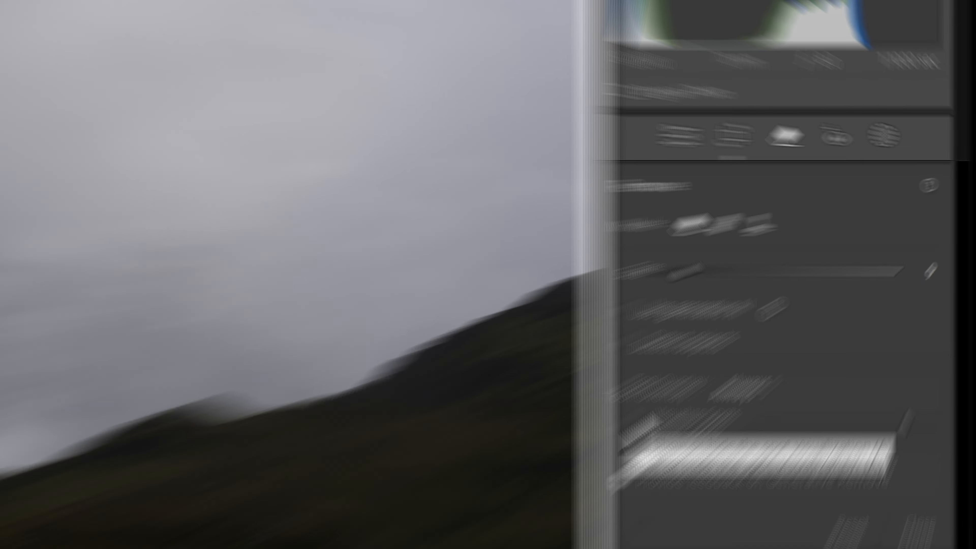
click(170, 90)
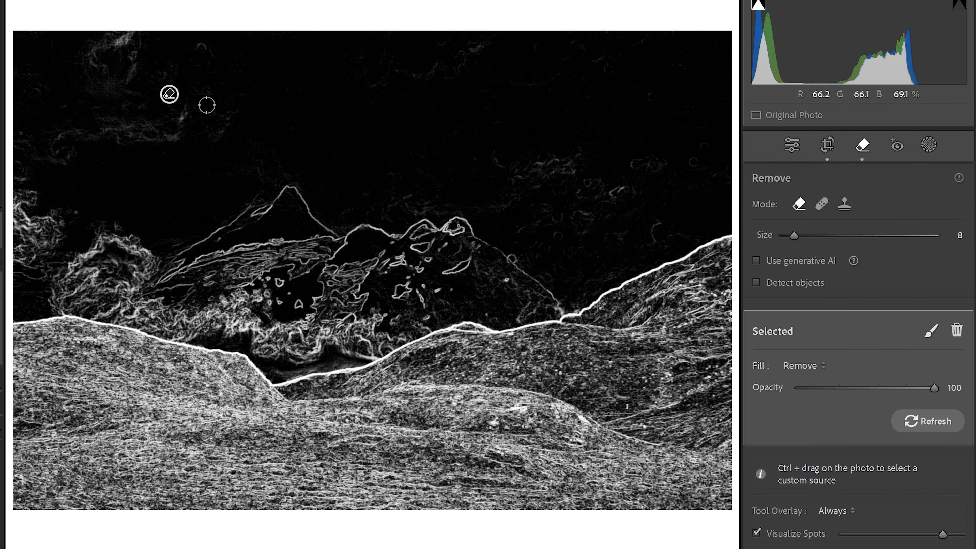
click(201, 47)
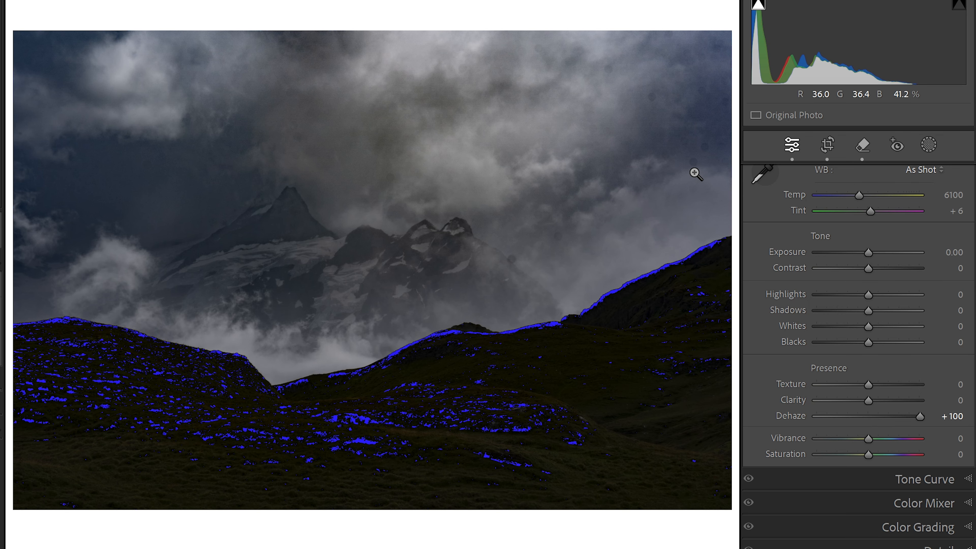
- Check the sky for remaining dust spots with Dehaze at +100
drag(696, 174, 573, 260)
key(h)
click(578, 219)
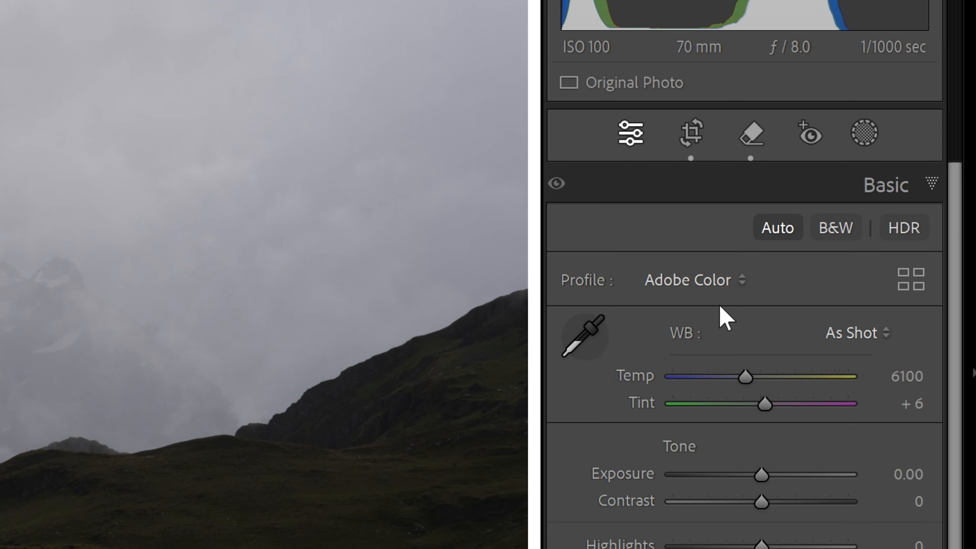
- Apply automatic tone values: Exposure +0.44, Contrast +5, Highlights −83, Shadows +51, Whites +50 and Blacks −16
click(771, 230)
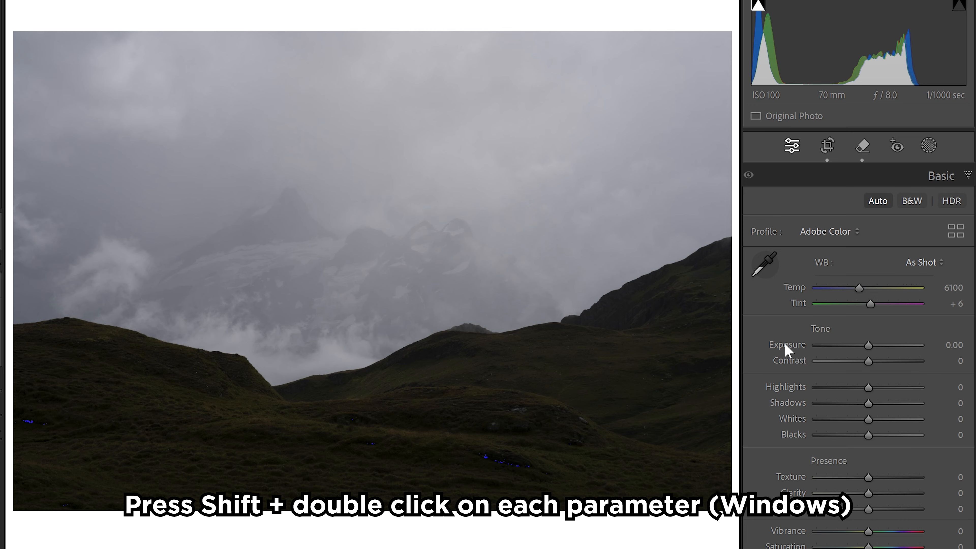
shift+double_click(788, 346)
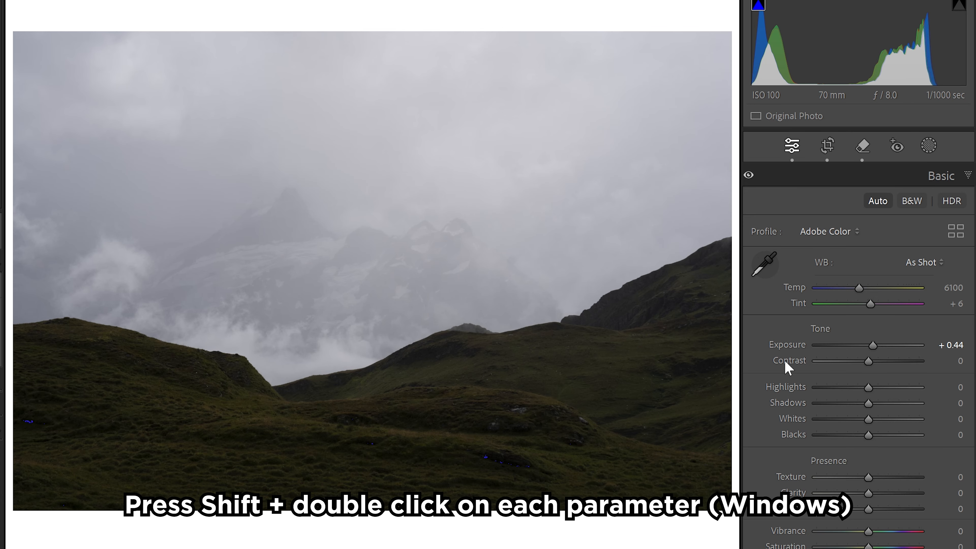
shift+double_click(786, 388)
shift+double_click(787, 403)
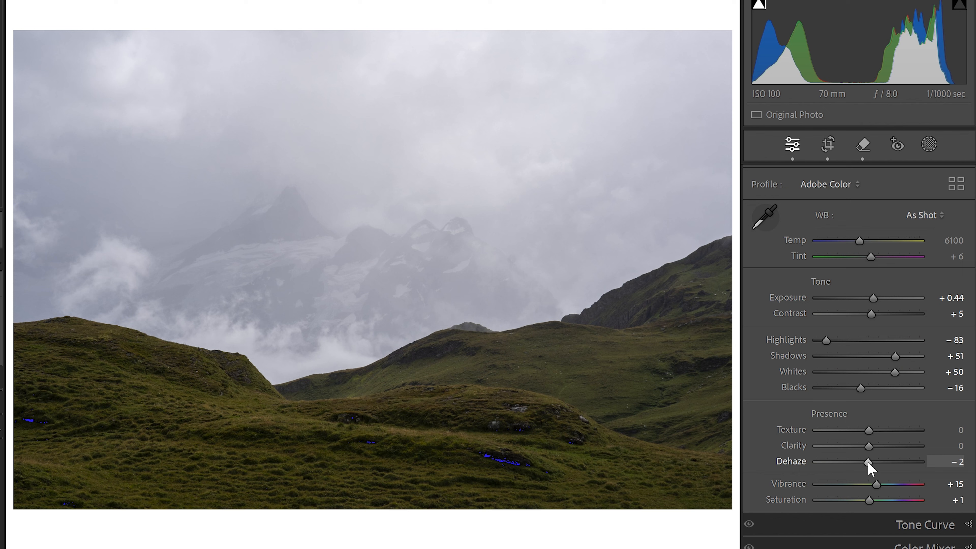
- Soften the photo with Dehaze at −16 and Clarity at −10, and set Texture to +7
drag(867, 461, 860, 462)
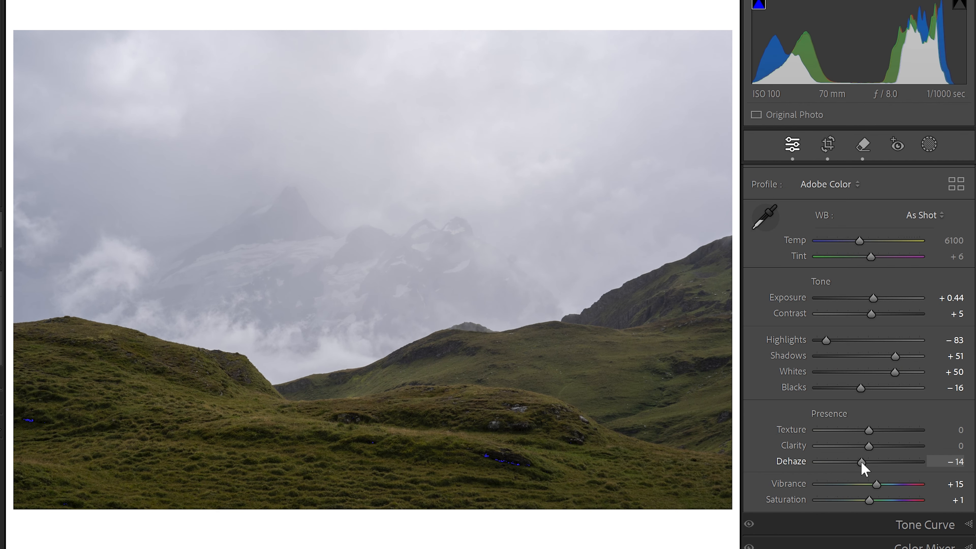
drag(868, 444, 866, 444)
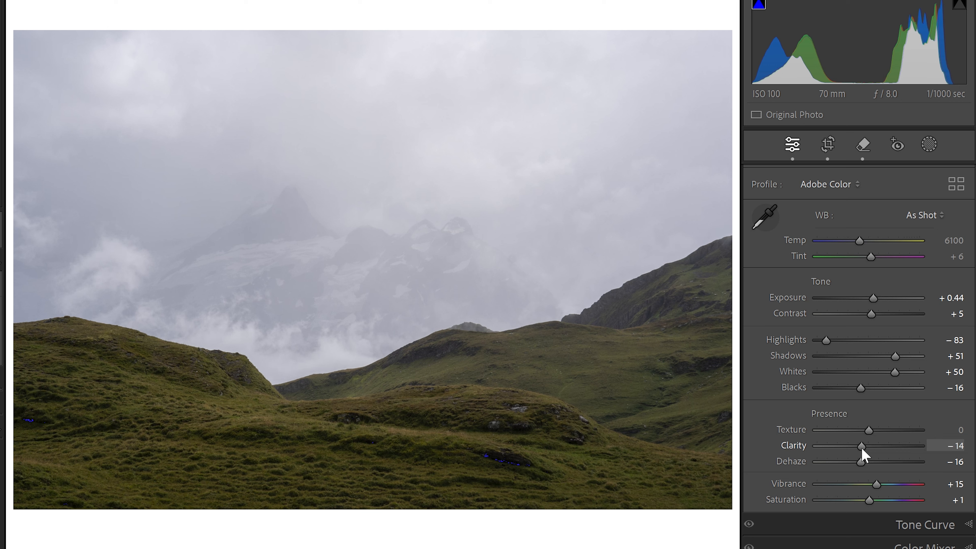
drag(864, 452, 877, 434)
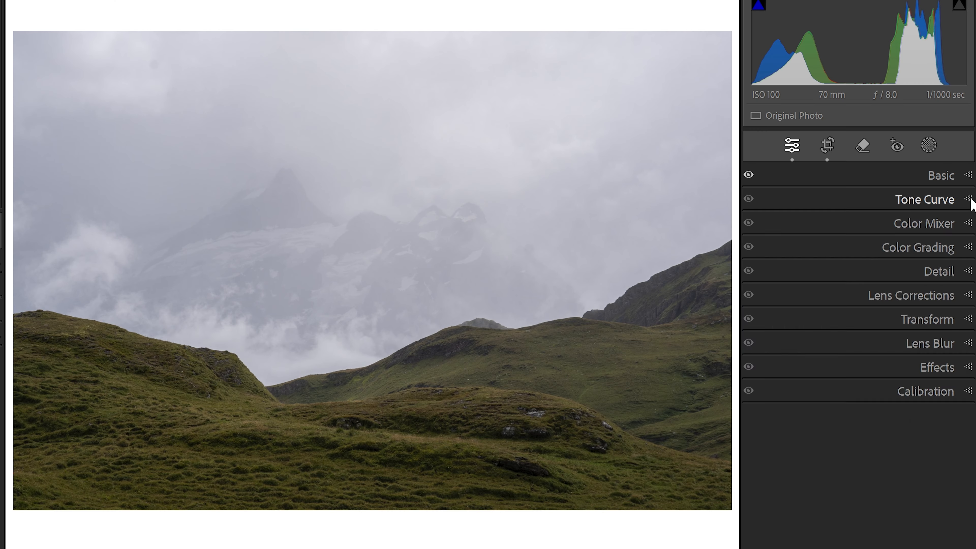
- Shape an S-curve on the tone curve with lowered shadows, midtones at 130/107 and highlights at 195/208
click(970, 201)
drag(816, 369, 817, 385)
drag(906, 287, 905, 275)
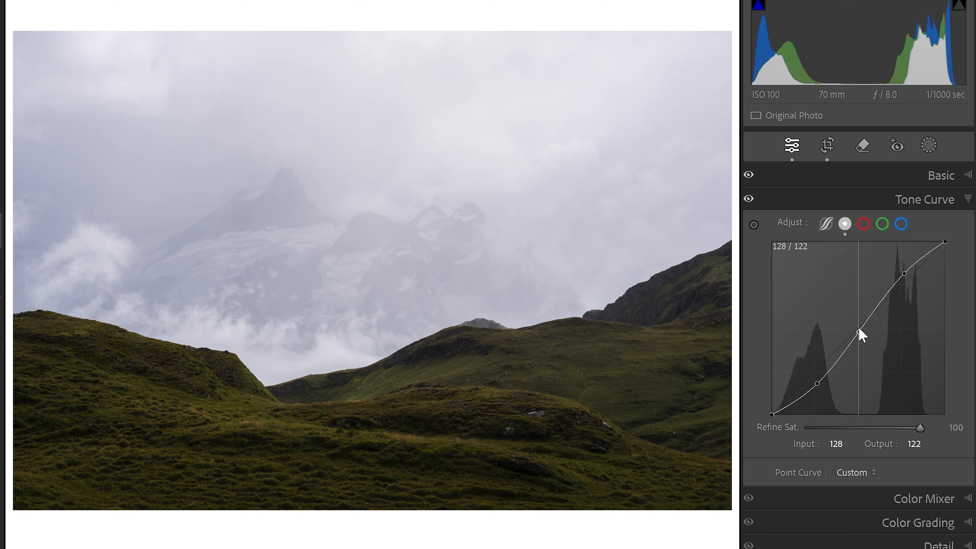
drag(860, 333, 861, 343)
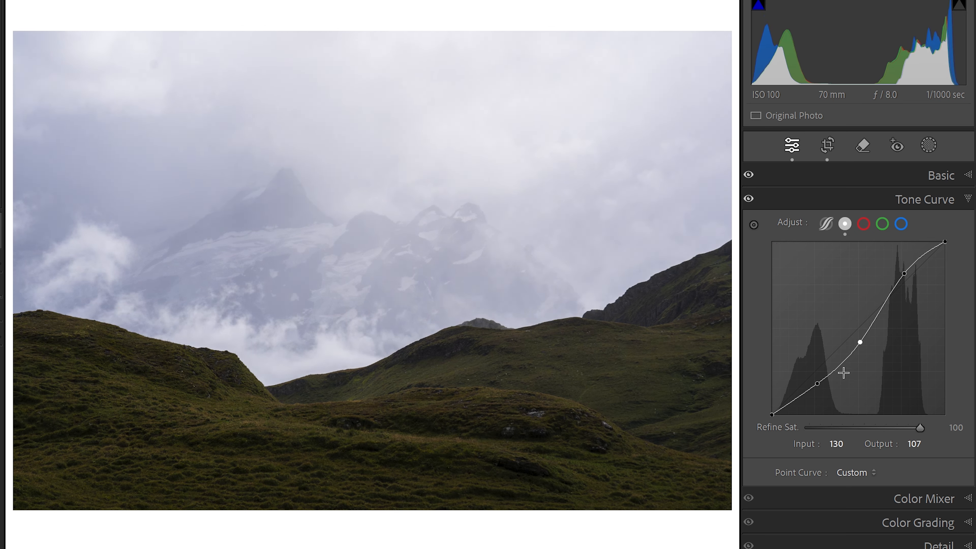
drag(817, 382, 817, 391)
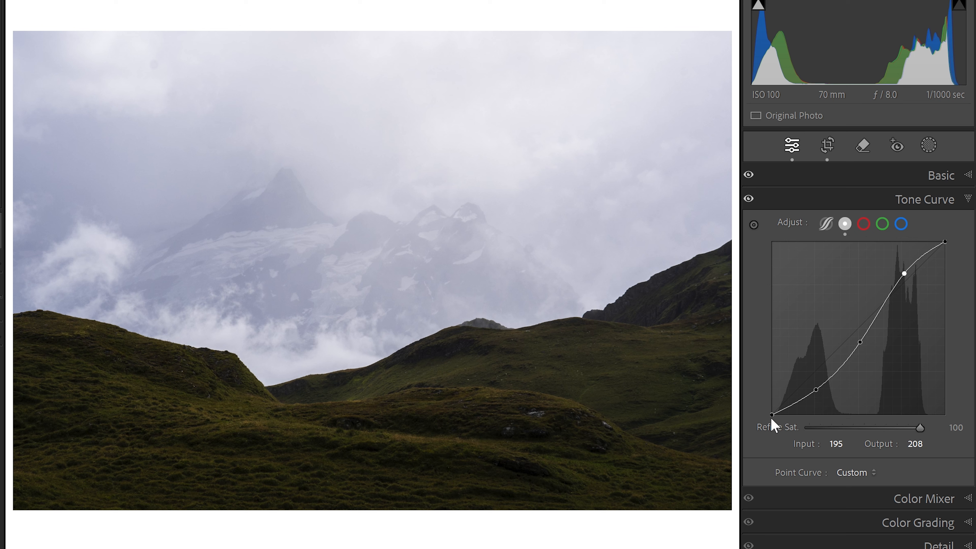
- Raise the curve's black point to output 13, lower its white point to output 238, and compare the photo without the curve
drag(771, 414, 772, 411)
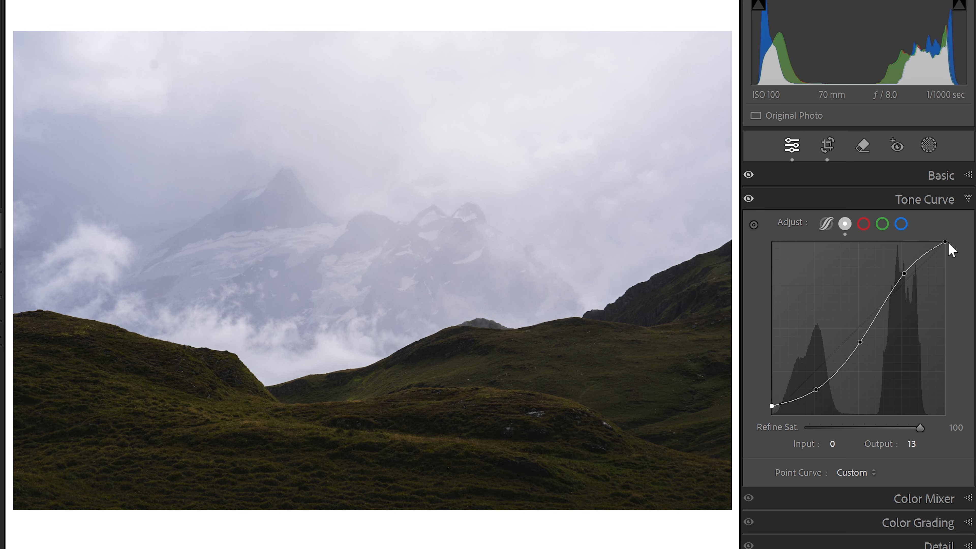
drag(946, 250, 946, 255)
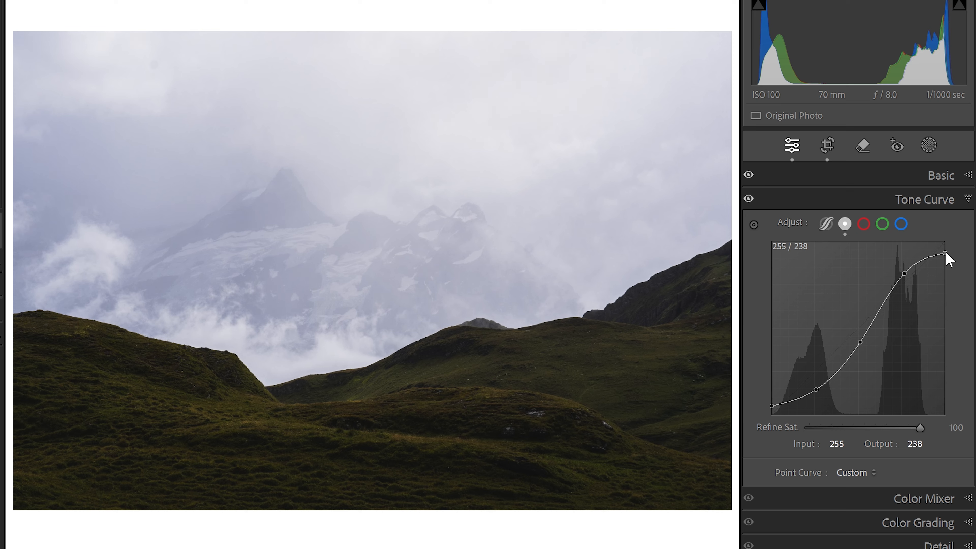
click(749, 199)
click(750, 199)
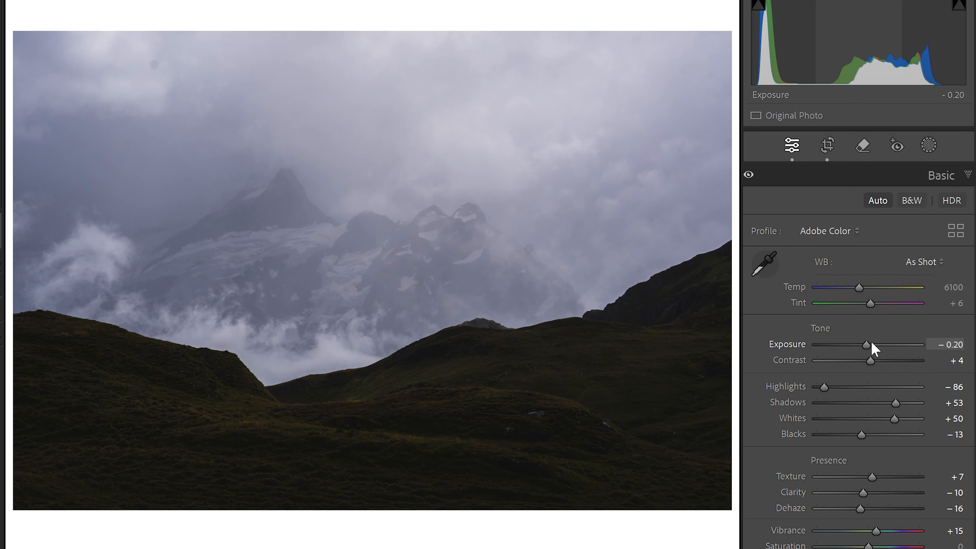
- Set Exposure to −0.20 and Shadows to +94
drag(898, 410, 920, 421)
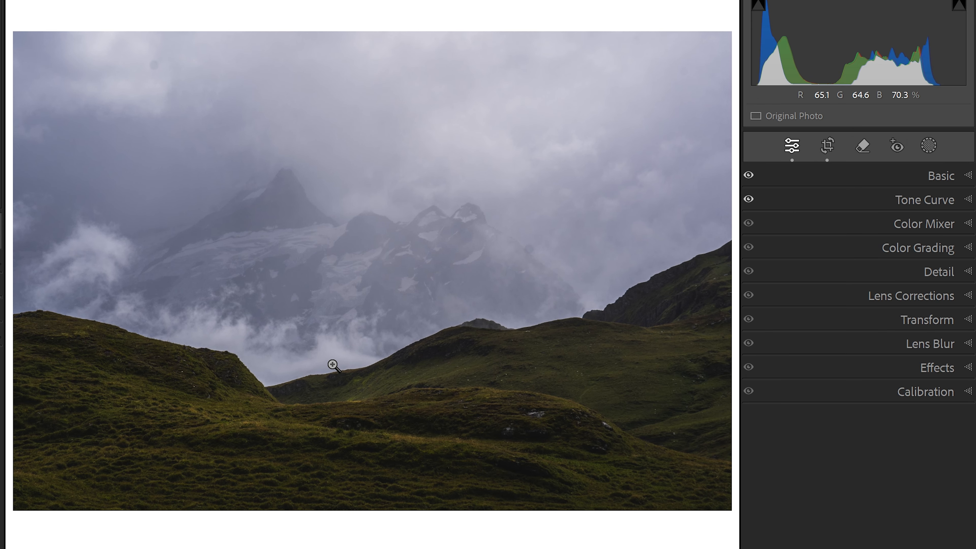
- Set the sharpening Amount to 78 and increase Masking while checking the mask on the magnified hills
click(333, 365)
click(971, 276)
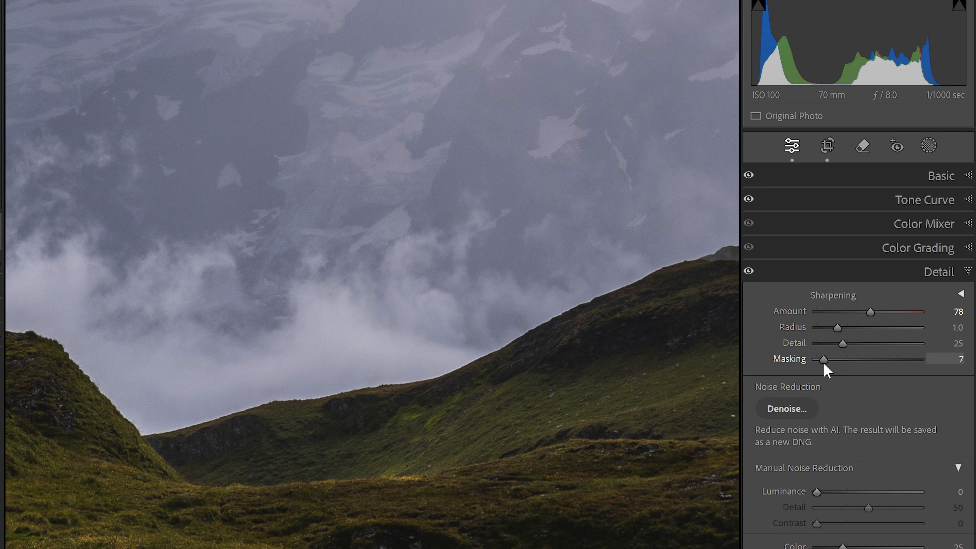
drag(824, 364, 878, 380)
key(alt)
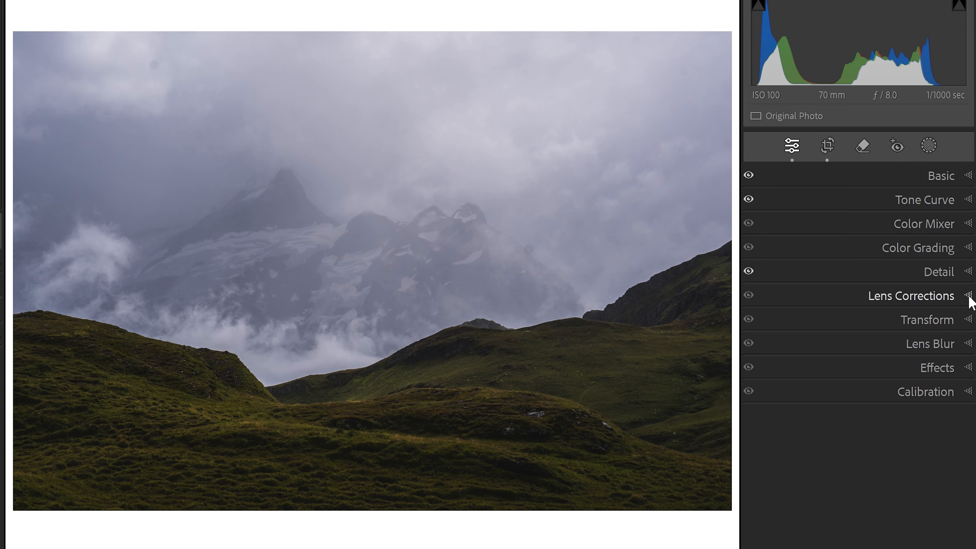
- Enable Remove Chromatic Aberration and the lens profile corrections, and compare the photo before and after the edits
click(969, 297)
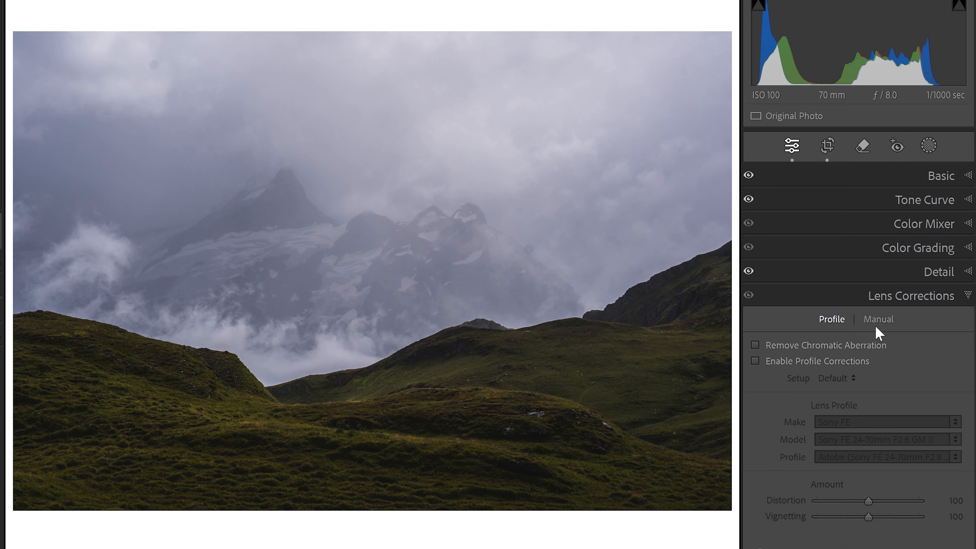
click(785, 361)
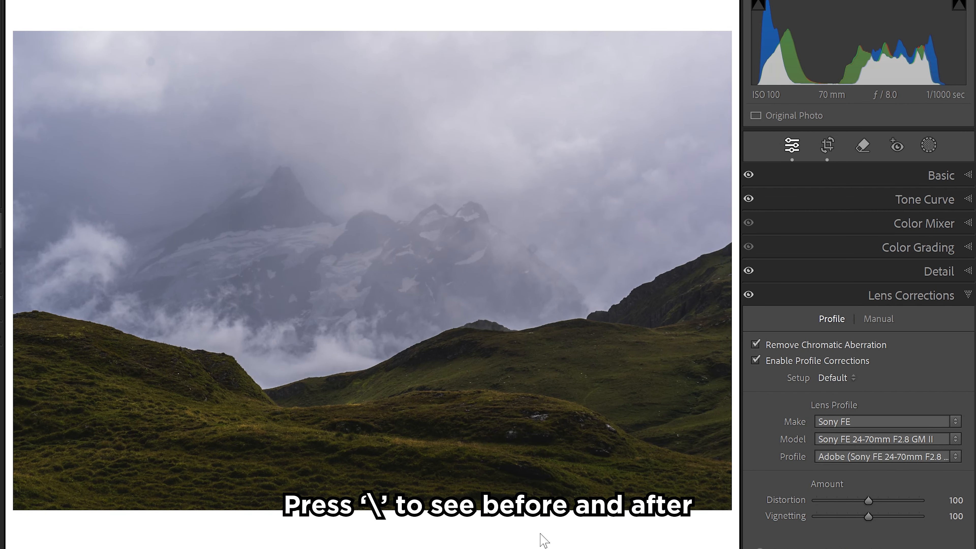
key(backslash)
key(backslash)
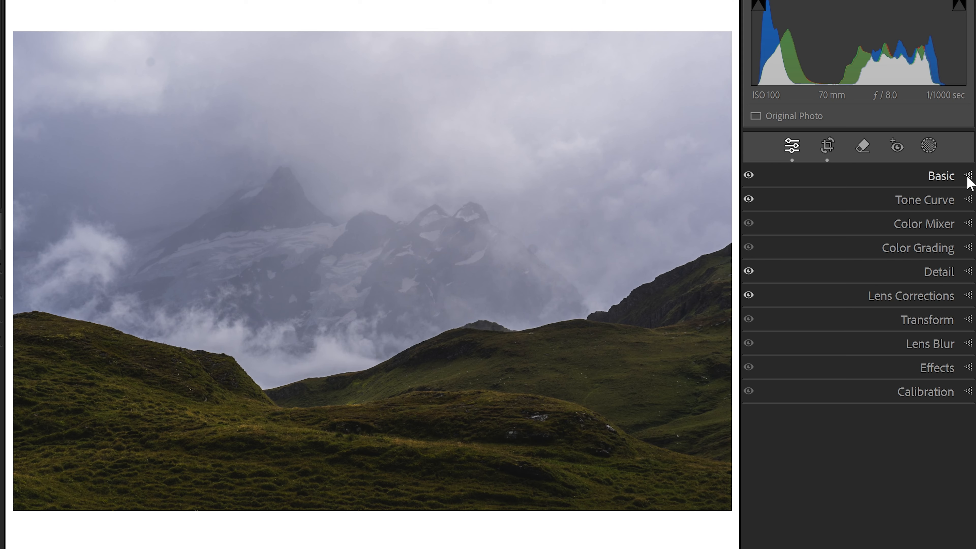
- Try the White Balance Selector with the low clouds above the valley as the neutral target
click(967, 178)
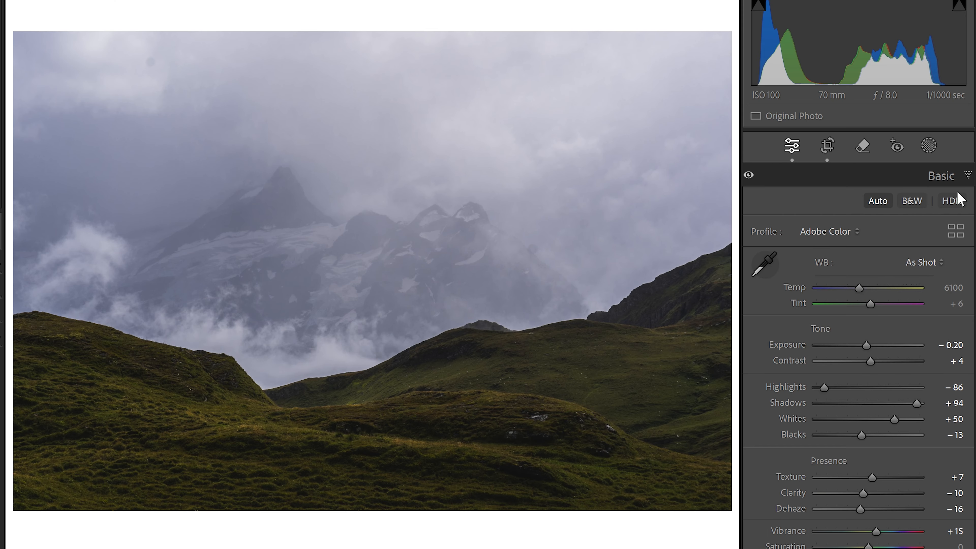
click(763, 266)
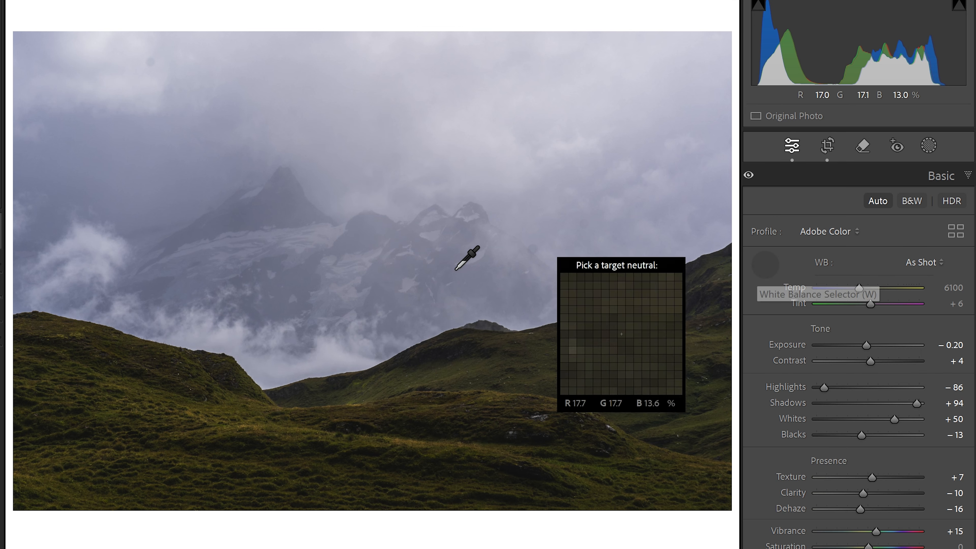
click(329, 360)
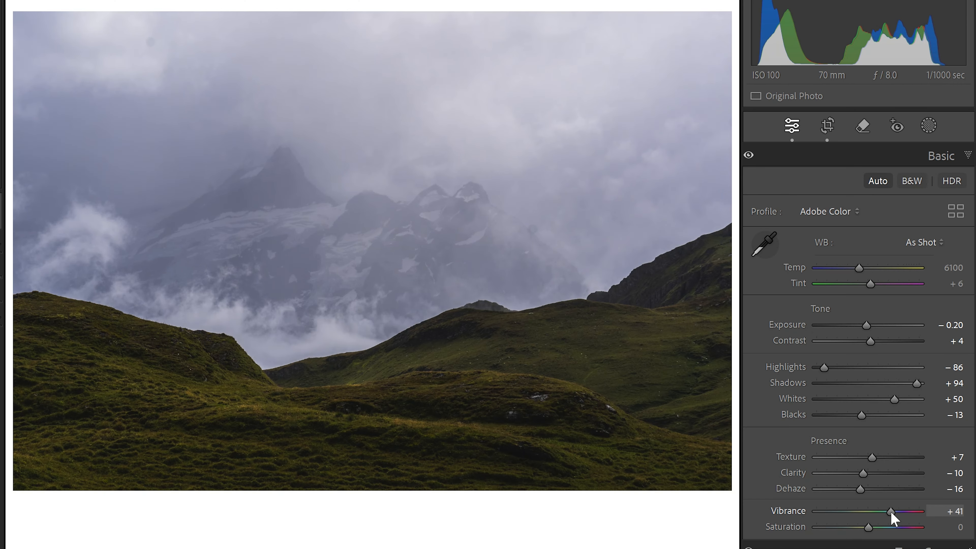
- Set Temp to 6449 and Tint to 0 with Vibrance and Saturation raised to +100, and reset both to 0
drag(891, 512, 930, 541)
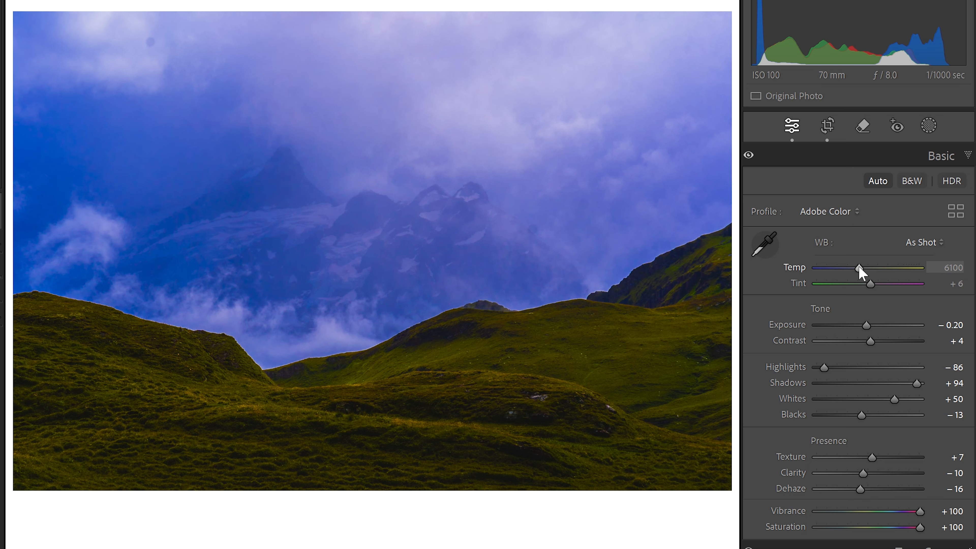
drag(860, 269, 865, 285)
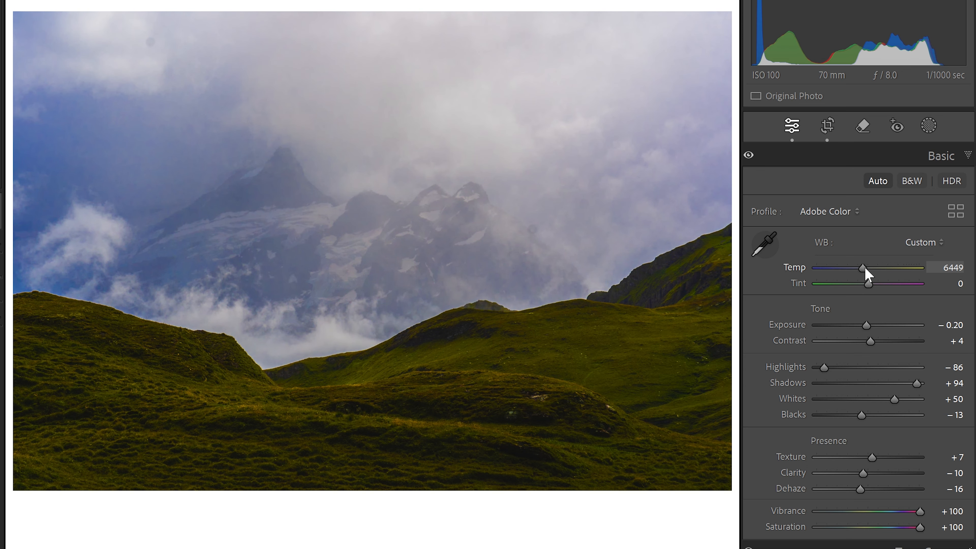
double_click(921, 512)
double_click(920, 526)
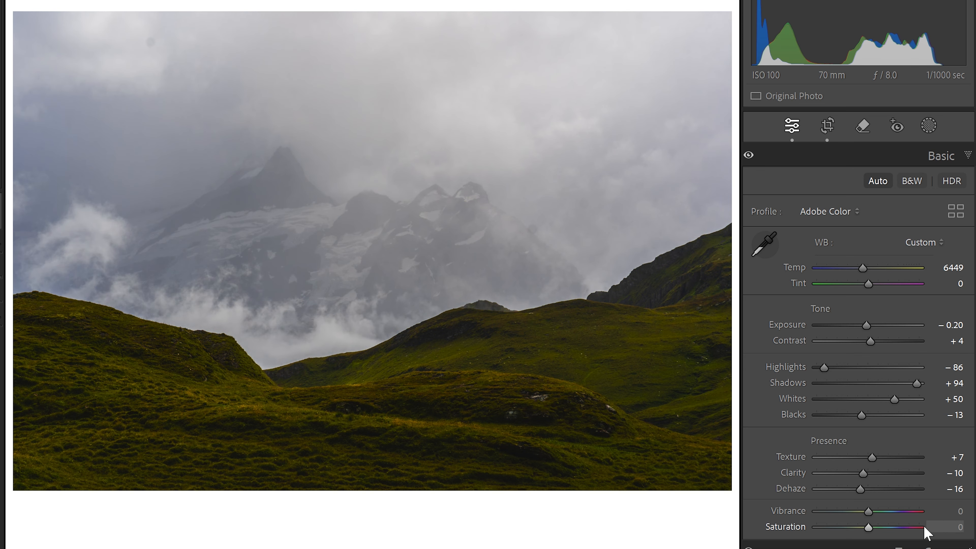